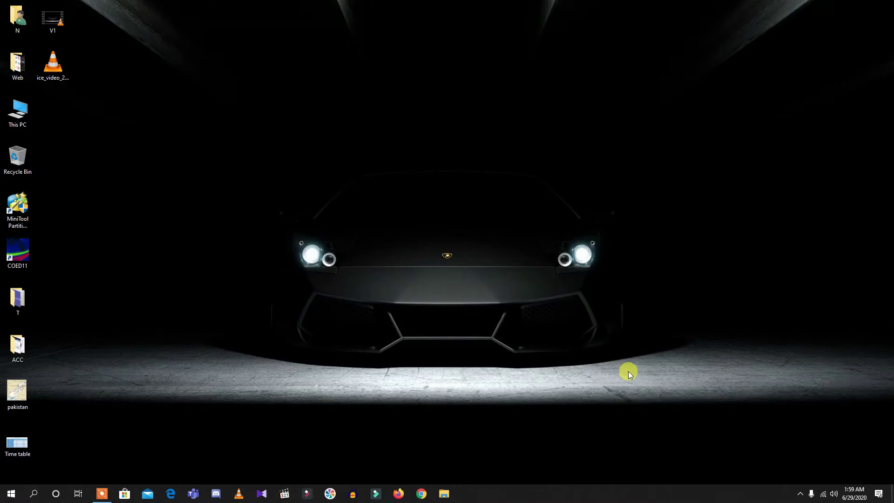
# - Launch Chrome, load 1337x.st, and place the cursor in its torrent search box
pyautogui.click(422, 492)
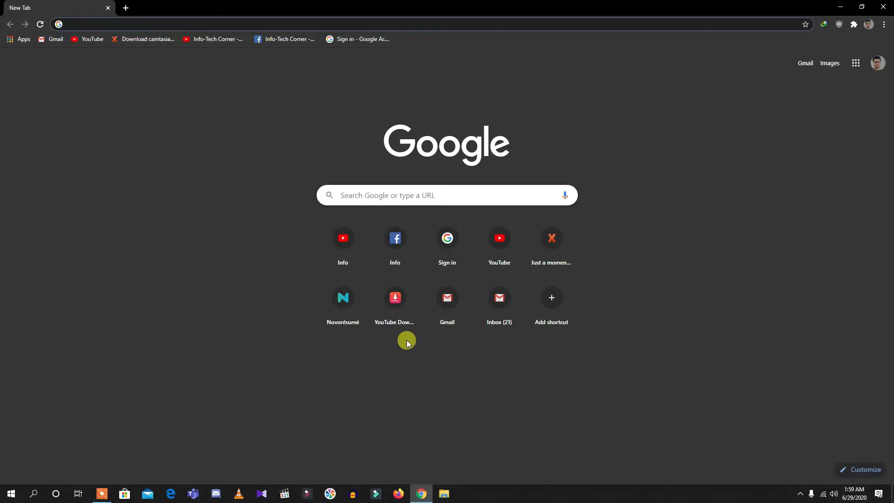
pyautogui.click(377, 200)
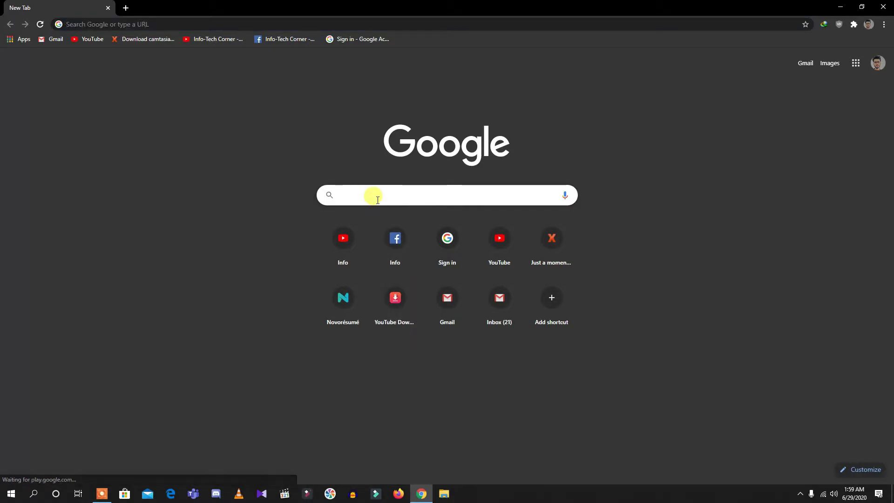
pyautogui.write('1337')
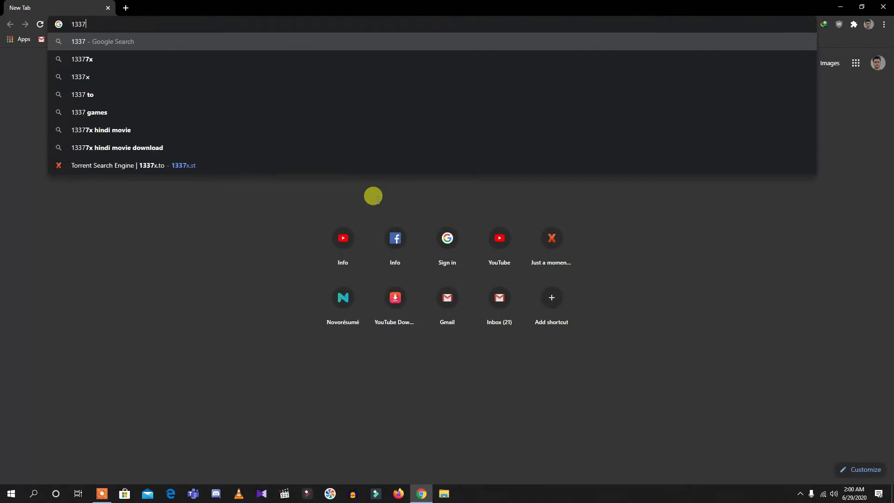
pyautogui.write('x')
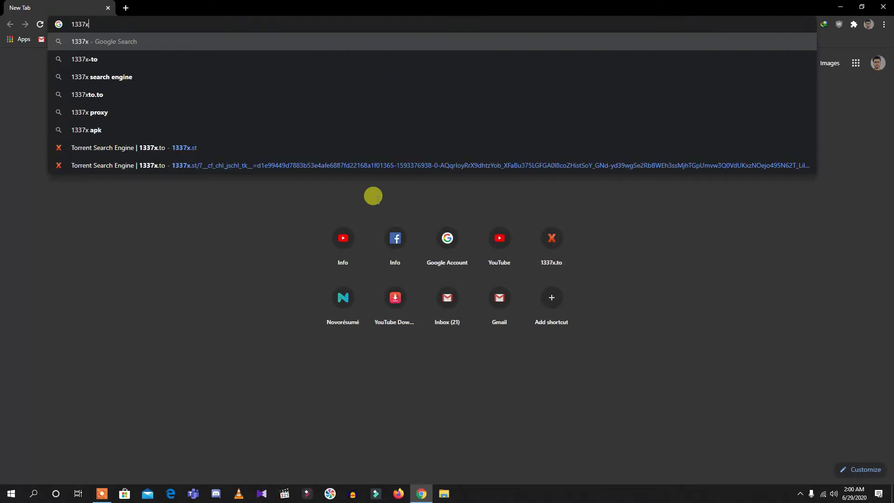
pyautogui.write('.st')
pyautogui.press('Return')
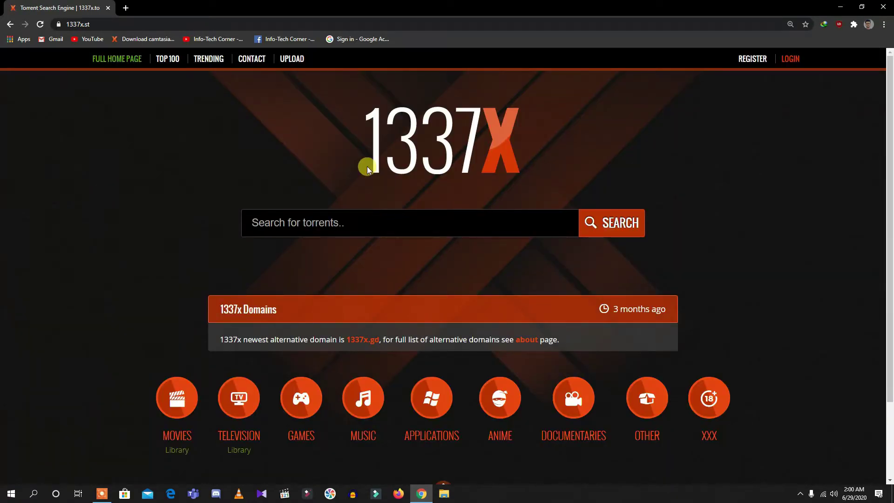
pyautogui.click(366, 225)
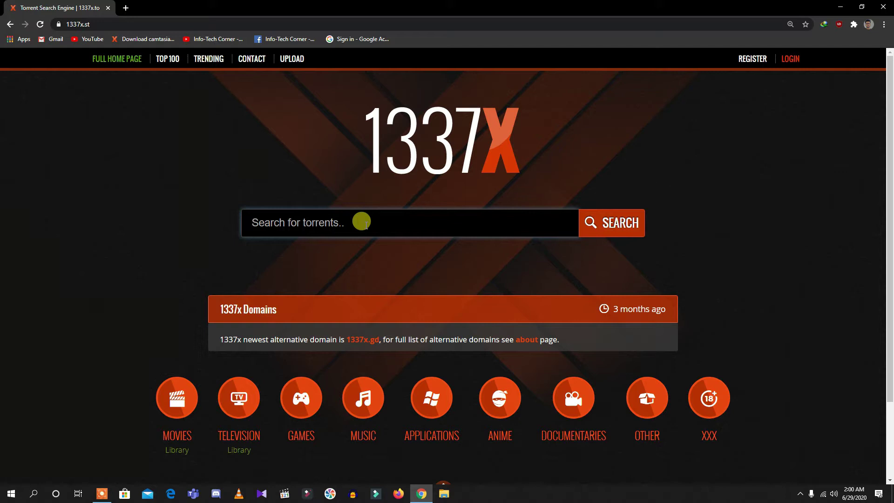
# - Search 1337x for 'extraction' and open the Extraction (2020) 720p result in a new tab
pyautogui.write('extraction')
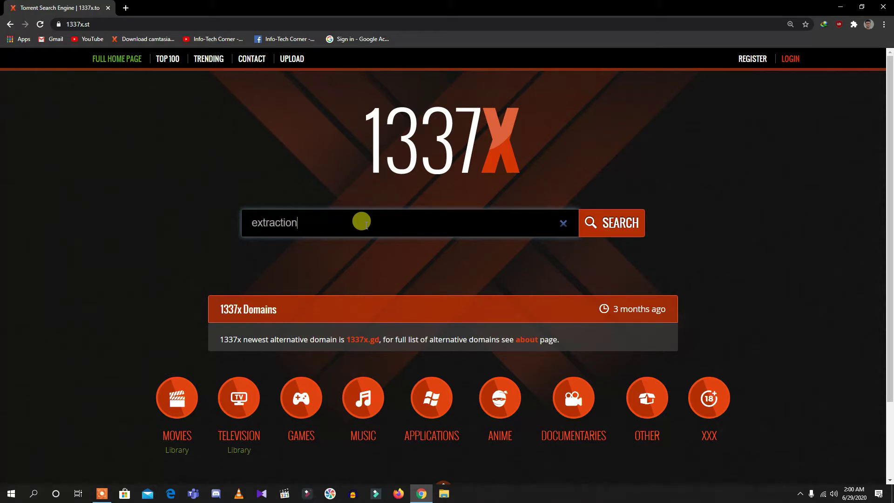
pyautogui.press('Return')
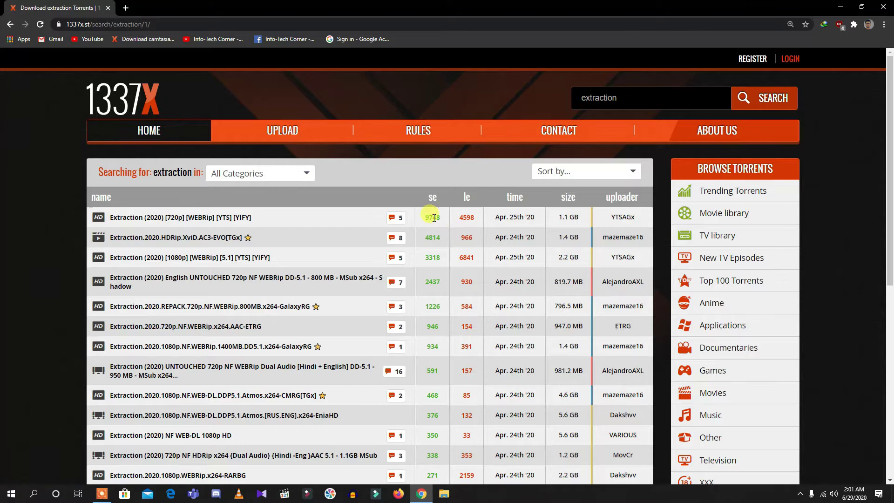
pyautogui.rightClick(225, 223)
pyautogui.click(254, 228)
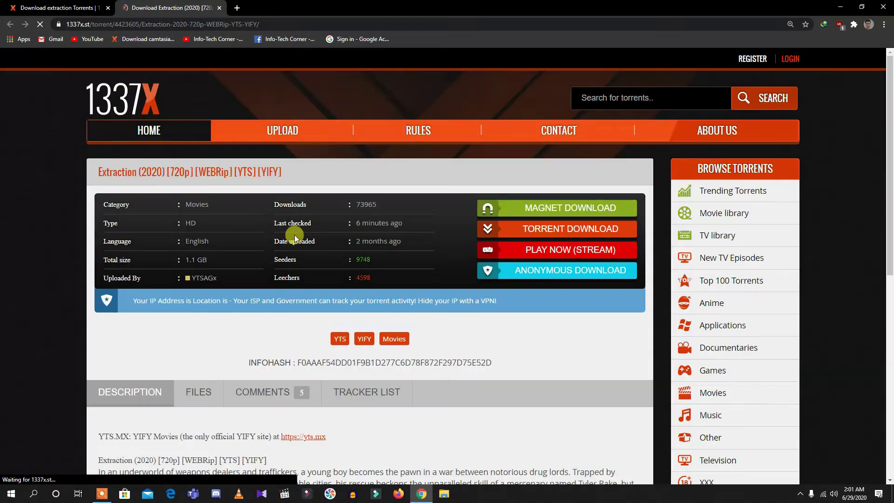
# - Close the screenshot tab and reveal the torrent's Torrent Download mirrors
pyautogui.scroll(-7, 219, 305)
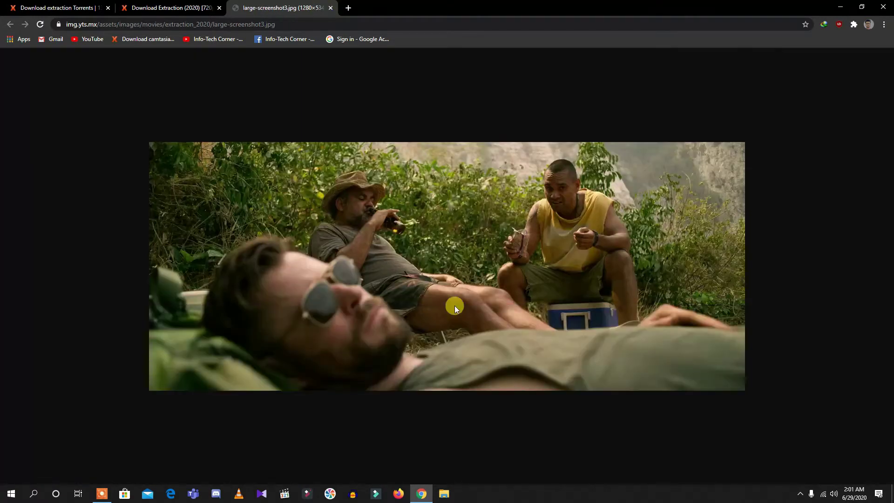
pyautogui.click(331, 8)
pyautogui.scroll(7, 512, 251)
pyautogui.click(521, 234)
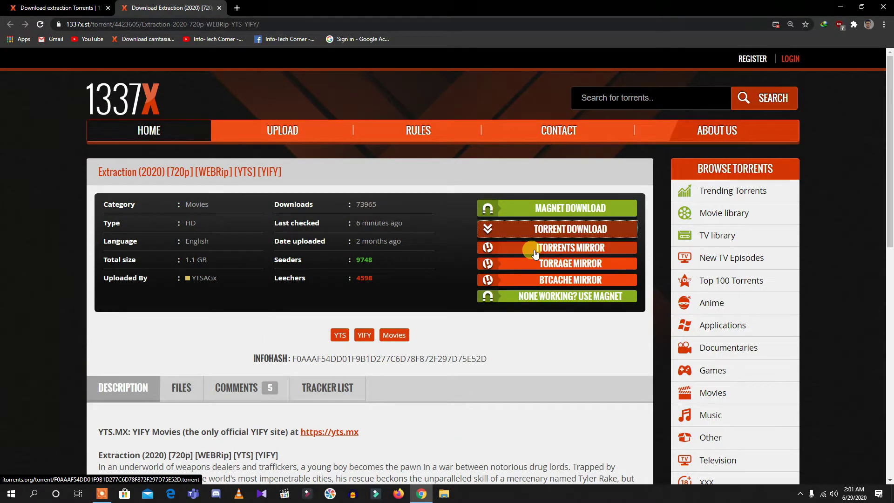
# - Download the Extraction (2020) .torrent file from the iTorrents mirror
pyautogui.click(535, 250)
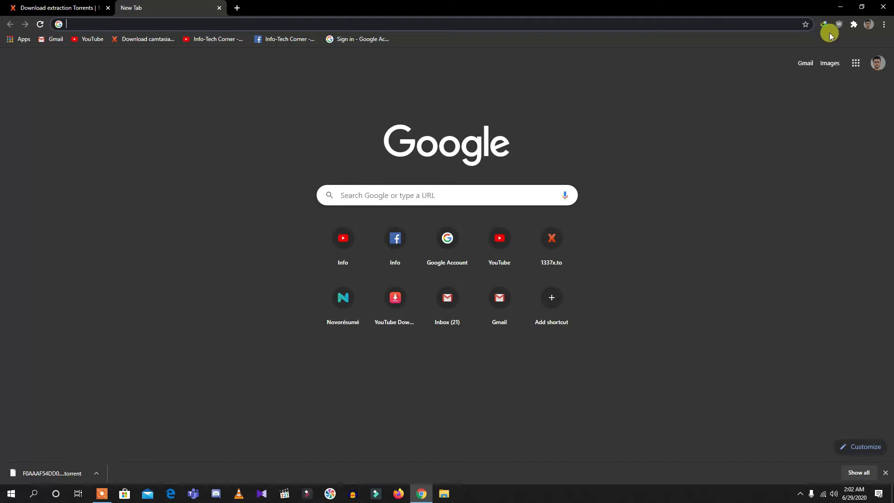
# - Enter seedr.cc in the Google search box, fixing a typo along the way
pyautogui.click(458, 192)
pyautogui.write('seer')
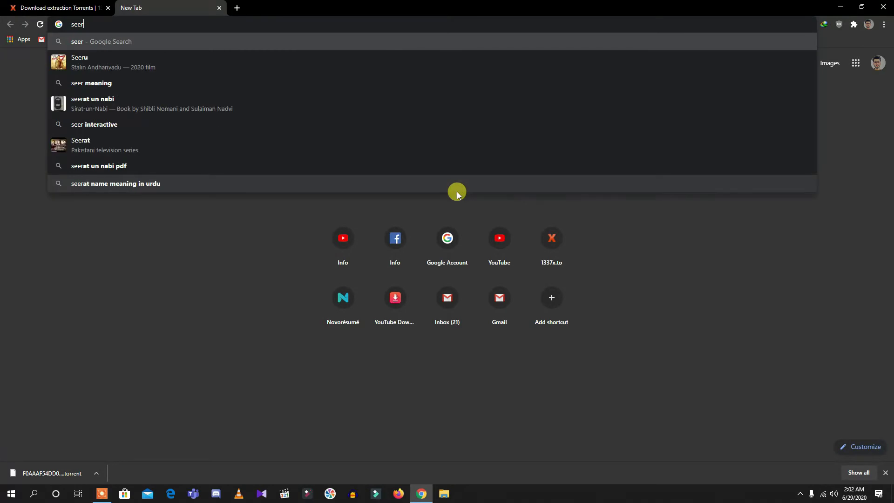
pyautogui.press('BackSpace')
pyautogui.write('dr.c')
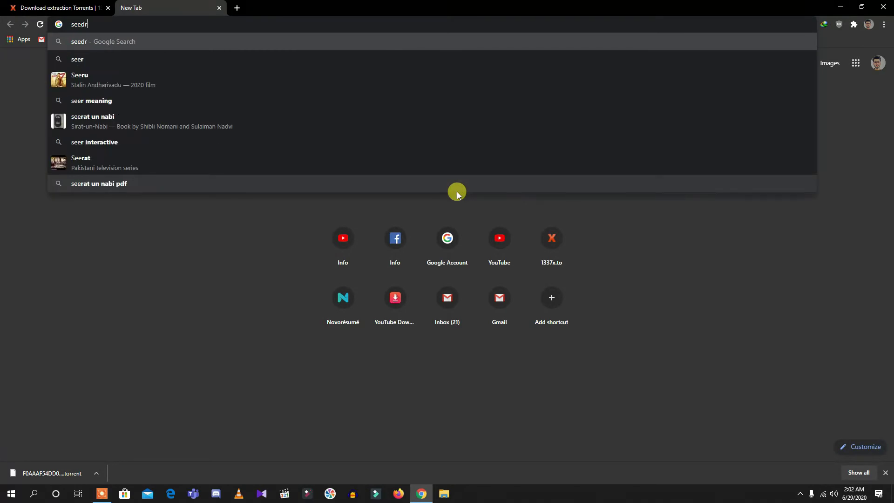
pyautogui.write('c')
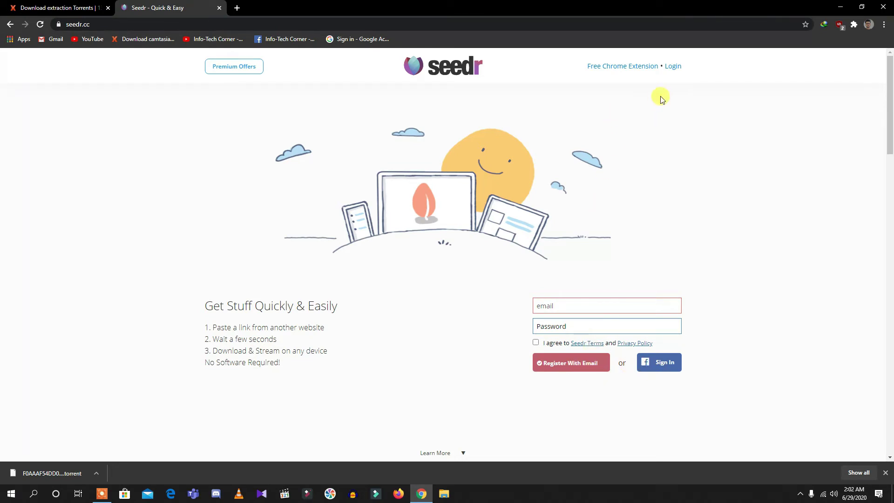
# - Log in to Seedr with the saved account email and the account password
pyautogui.click(676, 69)
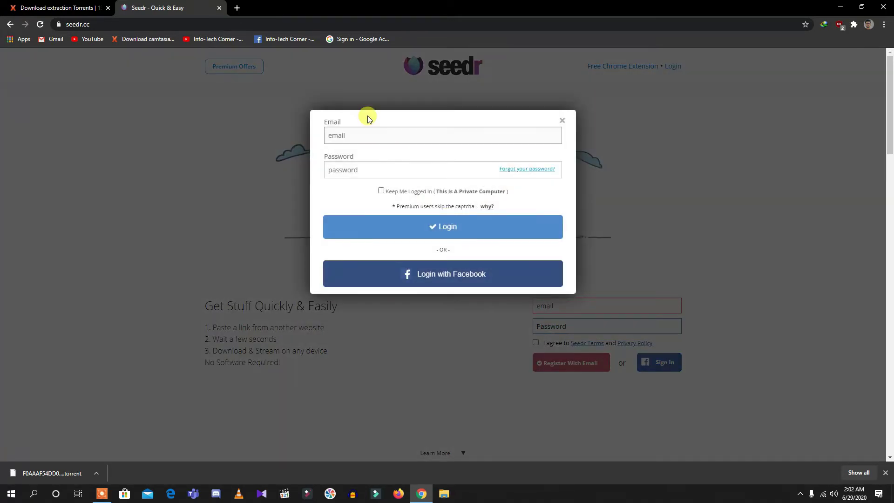
pyautogui.click(366, 135)
pyautogui.press('Down')
pyautogui.press('Return')
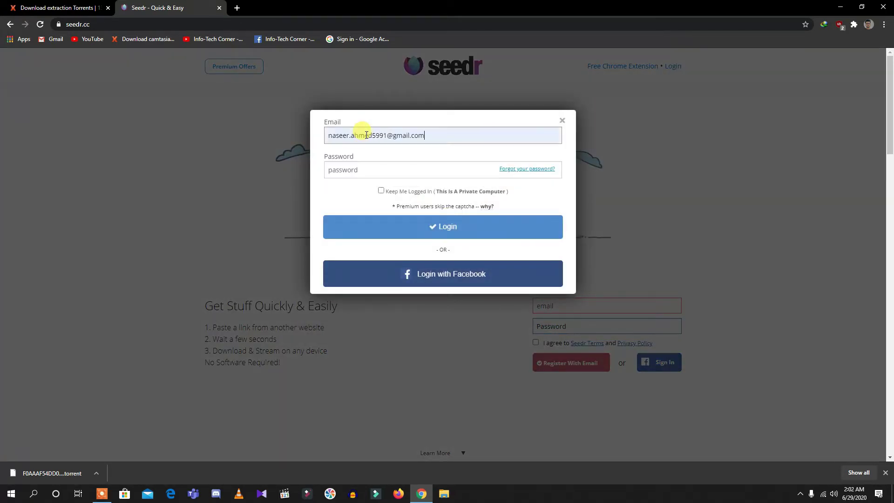
pyautogui.press('Tab')
pyautogui.write('*')
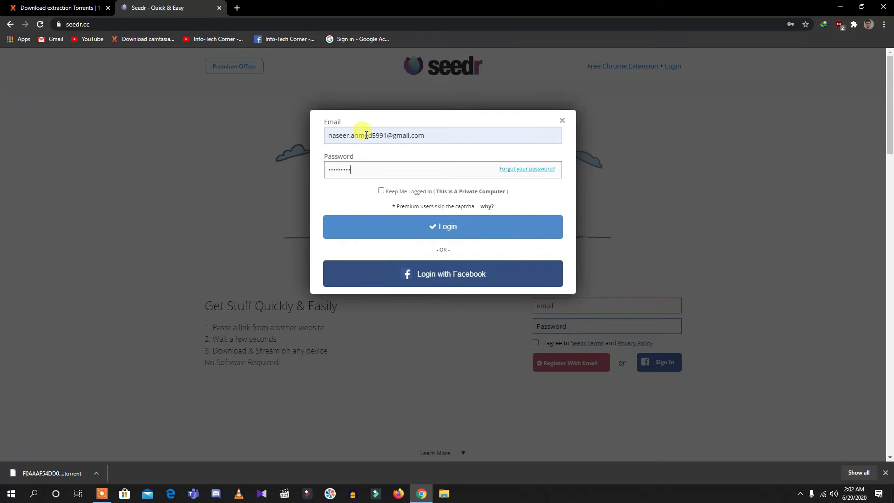
pyautogui.write('********')
pyautogui.press('Return')
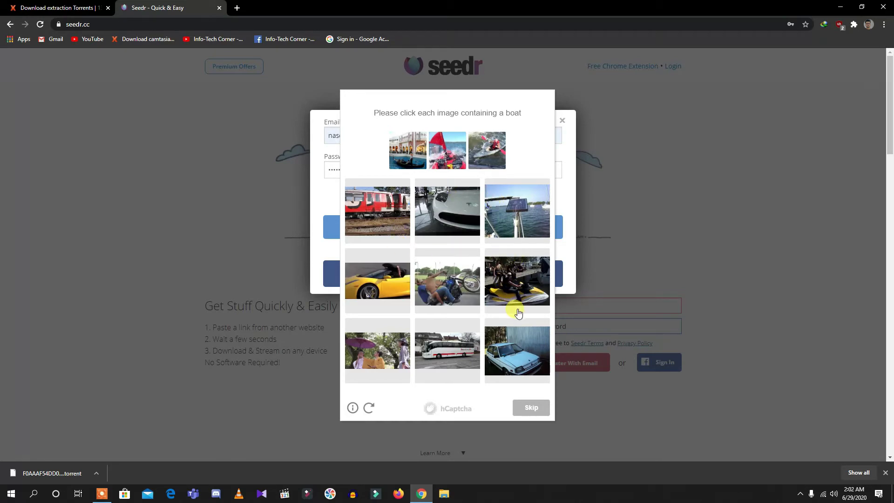
# - Pass the hCaptcha by selecting the jet-ski and sailboat images as boats
pyautogui.click(519, 291)
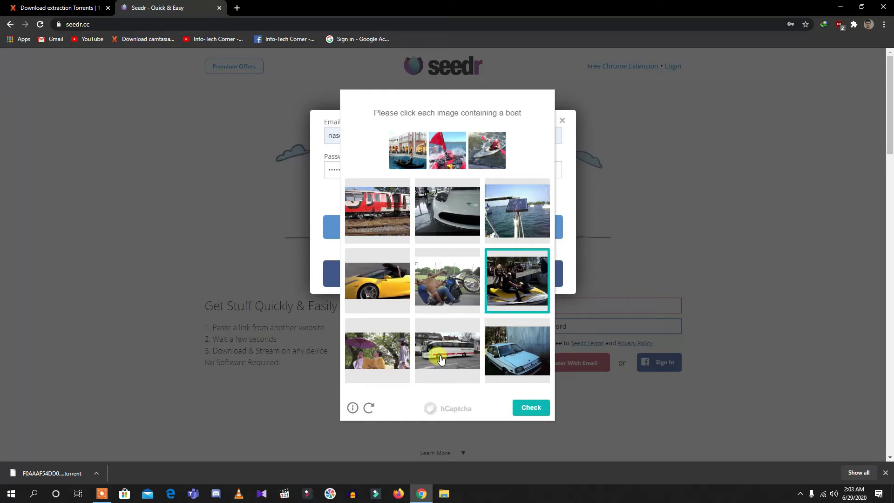
pyautogui.click(511, 226)
pyautogui.click(539, 410)
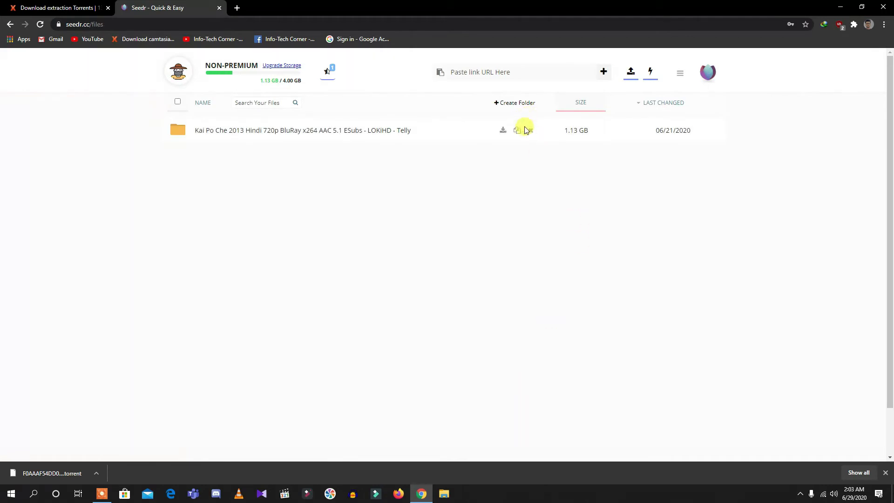
# - Delete the old Kai Po Che folder and upload the downloaded Extraction (2020) .torrent file
pyautogui.click(530, 130)
pyautogui.press('Return')
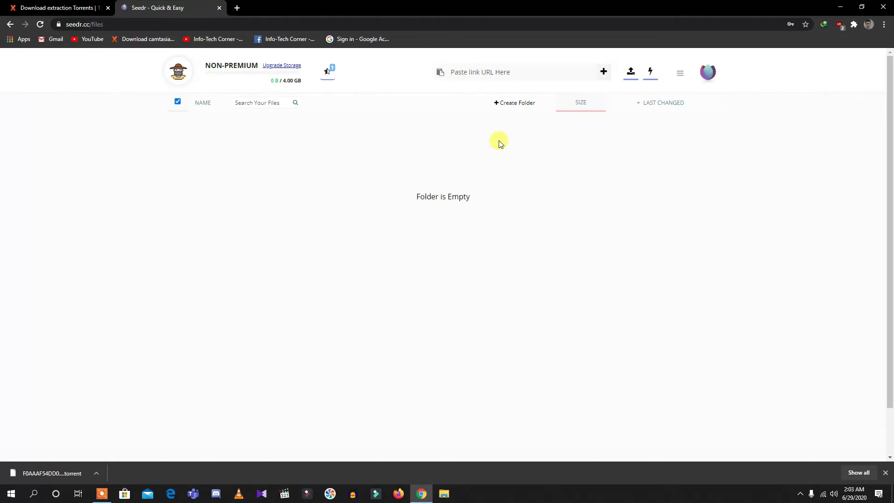
pyautogui.click(635, 73)
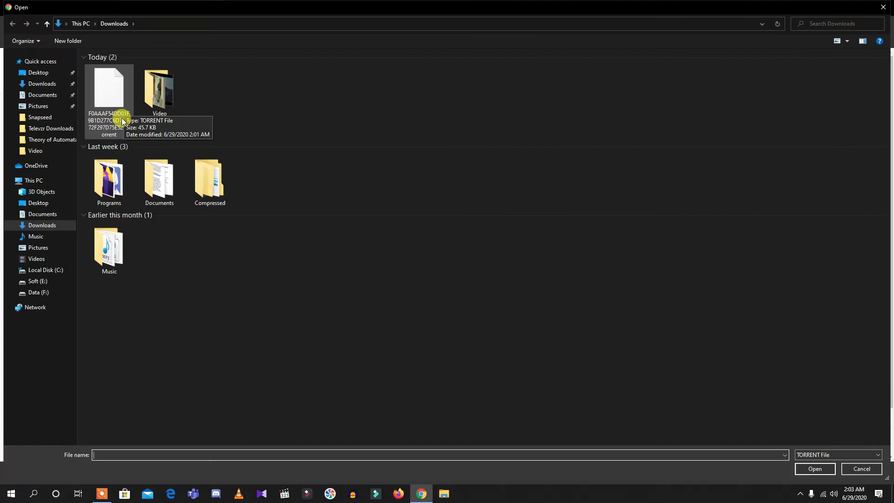
pyautogui.doubleClick(121, 118)
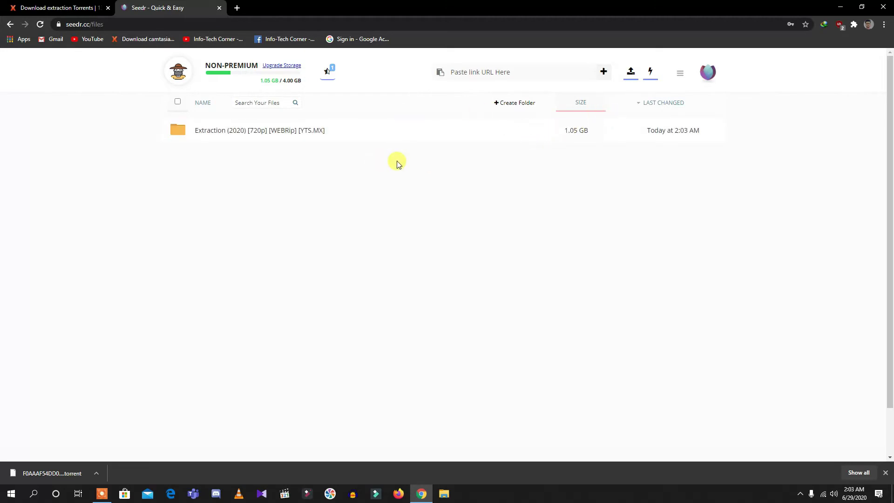
pyautogui.moveTo(502, 132)
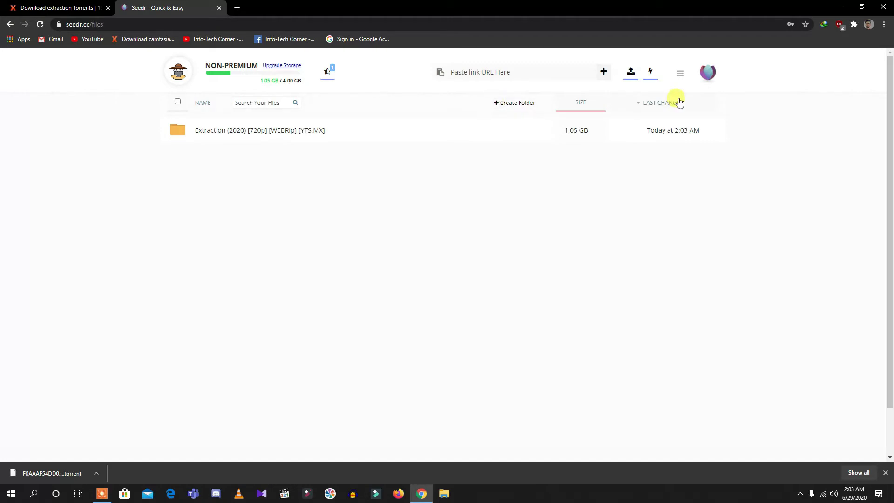
pyautogui.rightClick(293, 66)
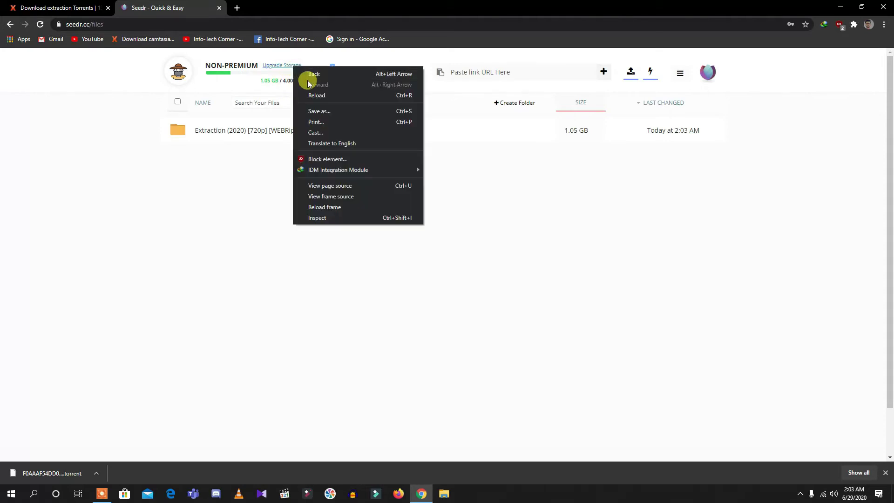
pyautogui.click(285, 65)
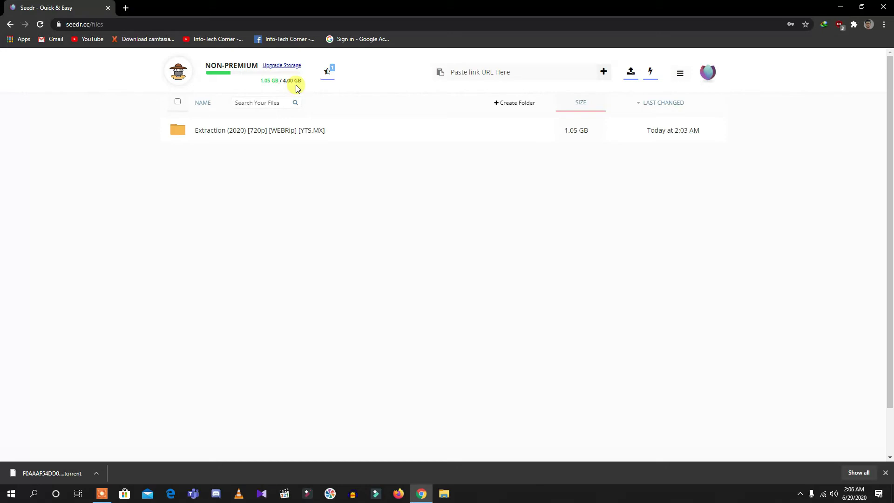
pyautogui.click(680, 82)
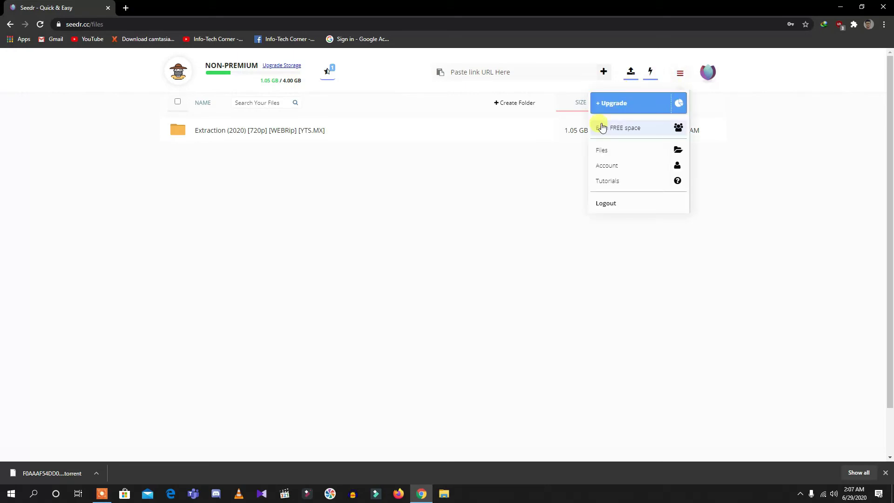
pyautogui.click(630, 133)
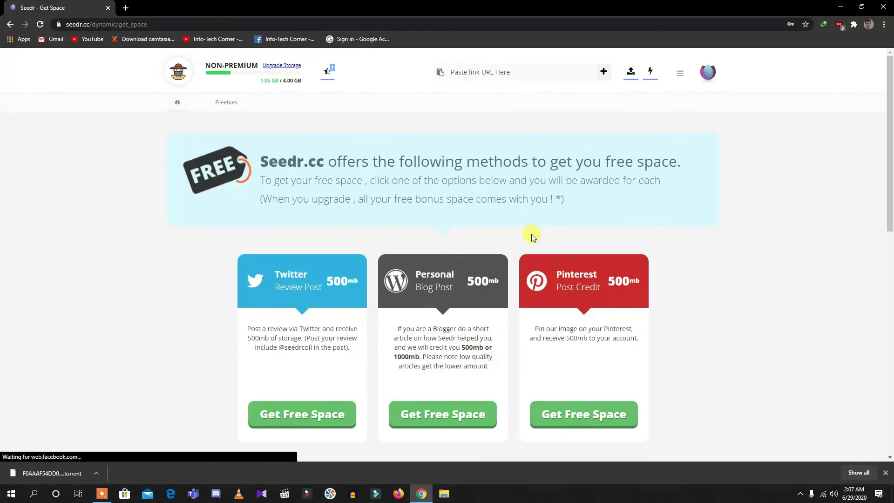
pyautogui.scroll(-5, 532, 235)
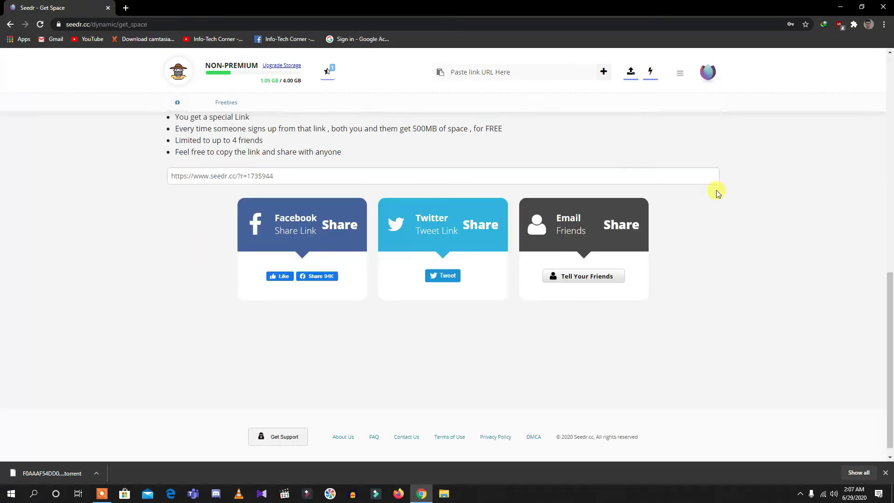
pyautogui.scroll(-4, 716, 191)
pyautogui.scroll(2, 717, 192)
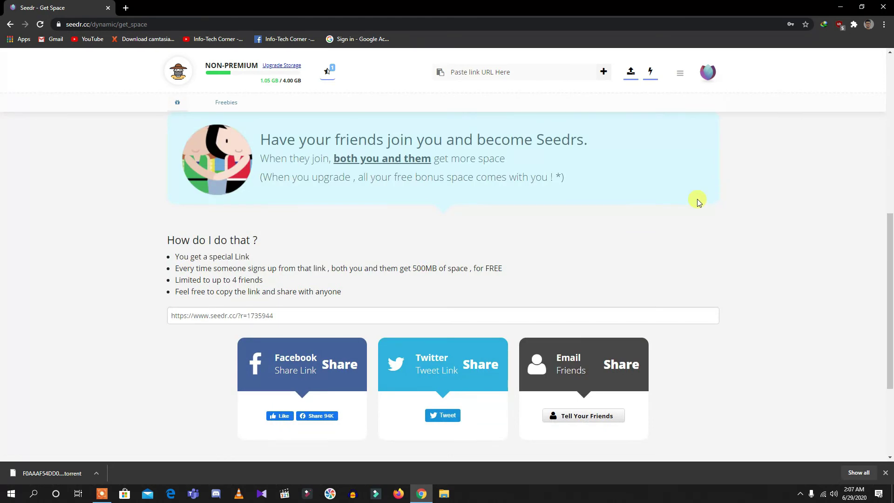
pyautogui.scroll(2, 698, 200)
pyautogui.scroll(-3, 699, 199)
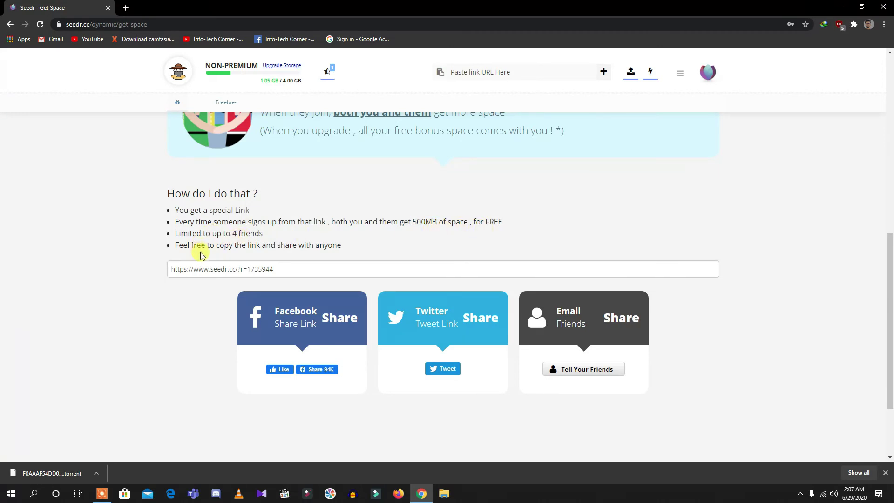
pyautogui.moveTo(279, 269); pyautogui.dragTo(159, 266)
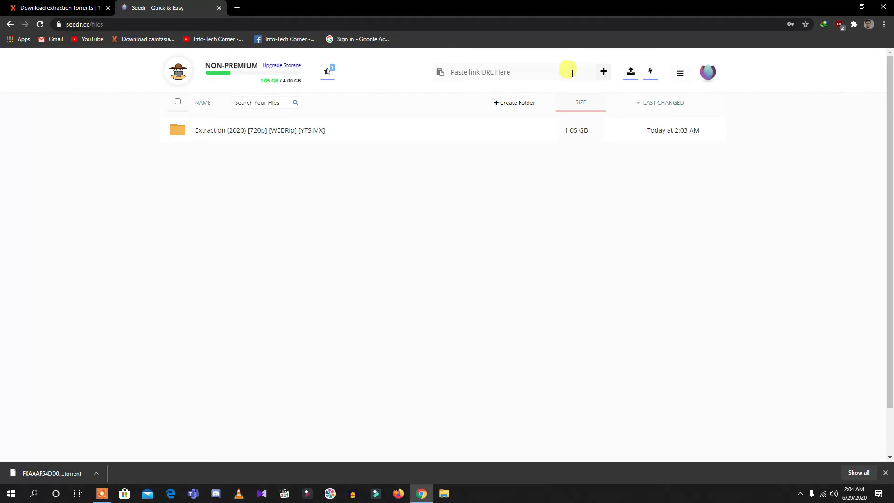
# - Send the Extraction (2020) folder to IDM's Download File Info dialog, then minimize Chrome
pyautogui.moveTo(496, 132)
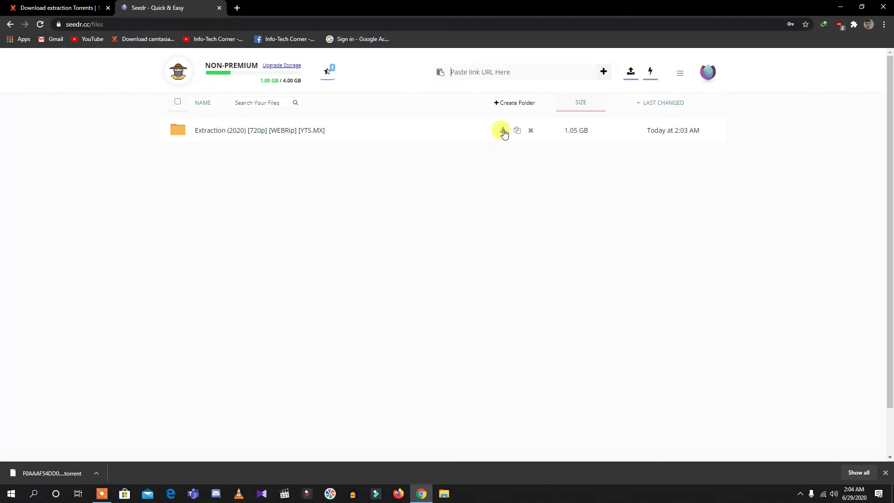
pyautogui.click(502, 133)
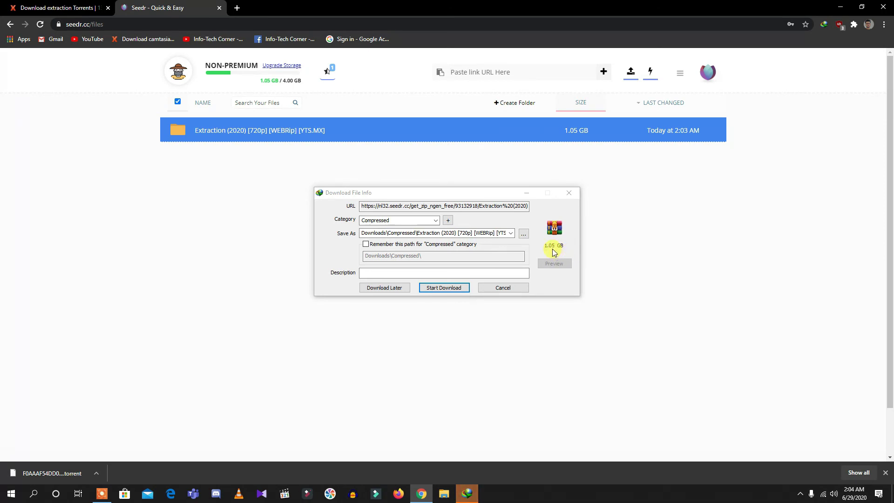
pyautogui.click(99, 4)
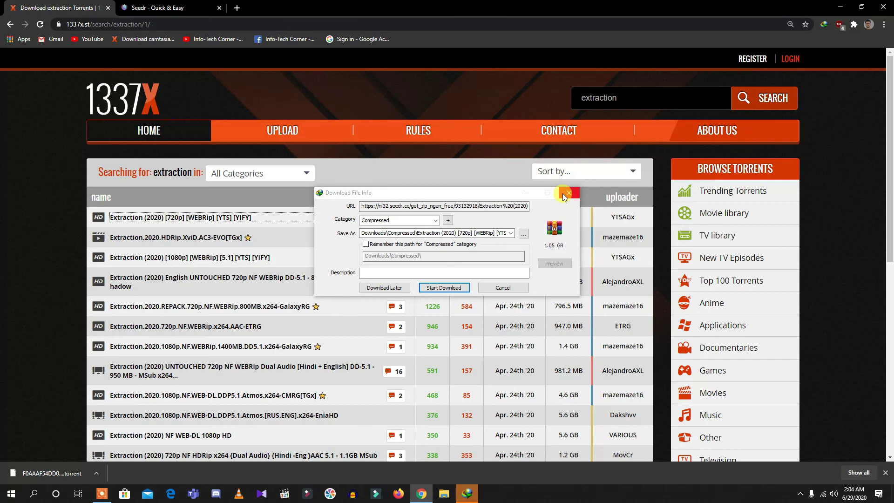
pyautogui.click(522, 199)
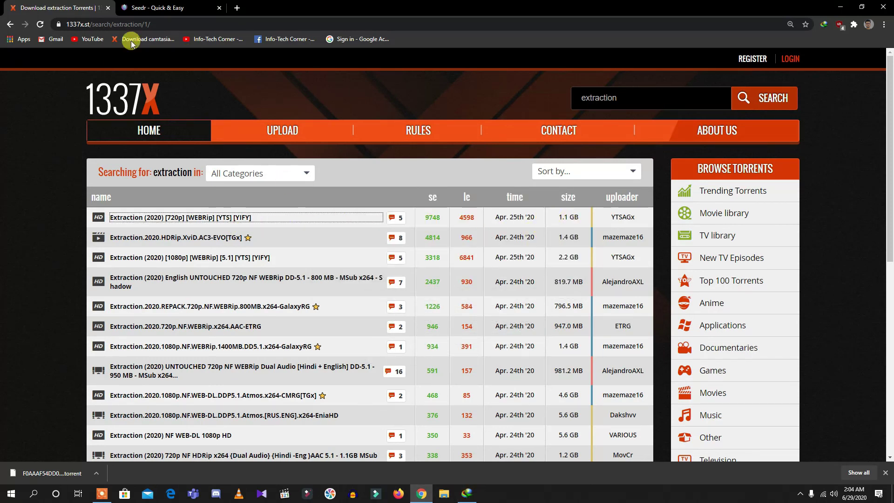
pyautogui.click(466, 493)
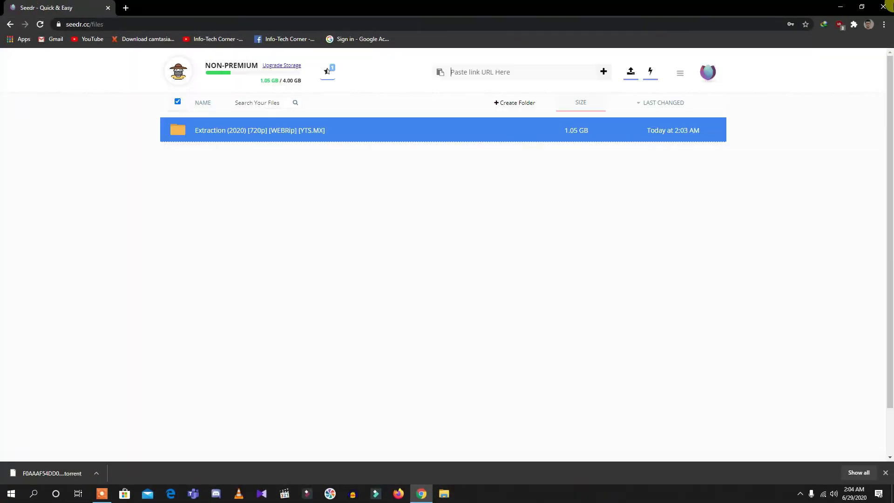
pyautogui.click(849, 5)
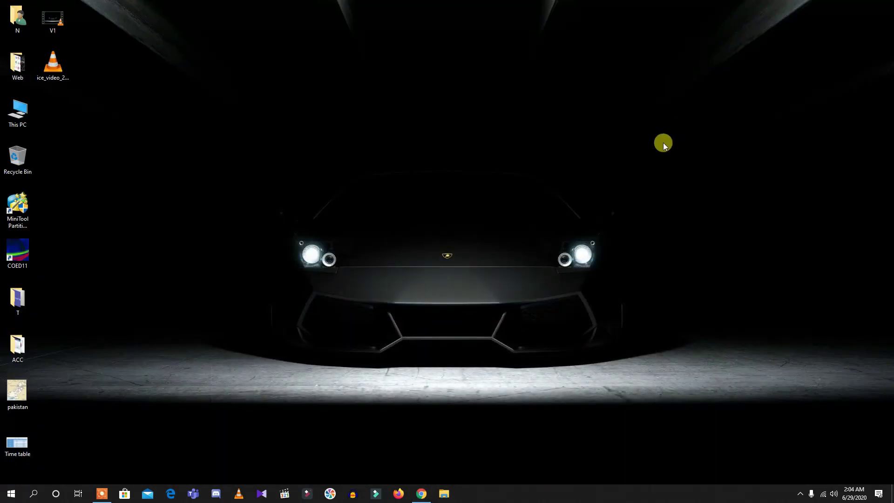